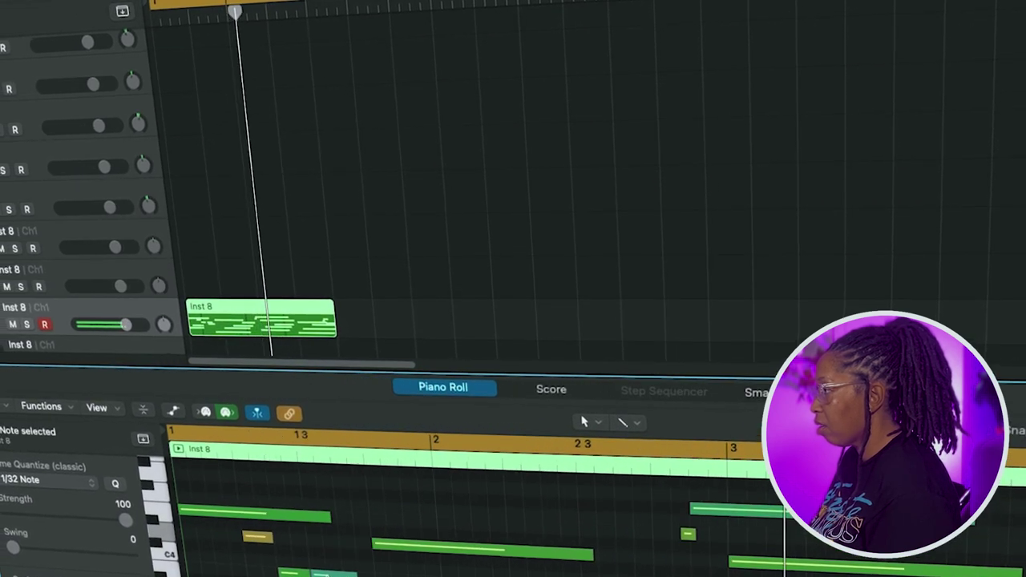
- Audition clean Amp Designer presets on the Inst 8 track, including A-List Clean and Awesome Tweed
key(Return)
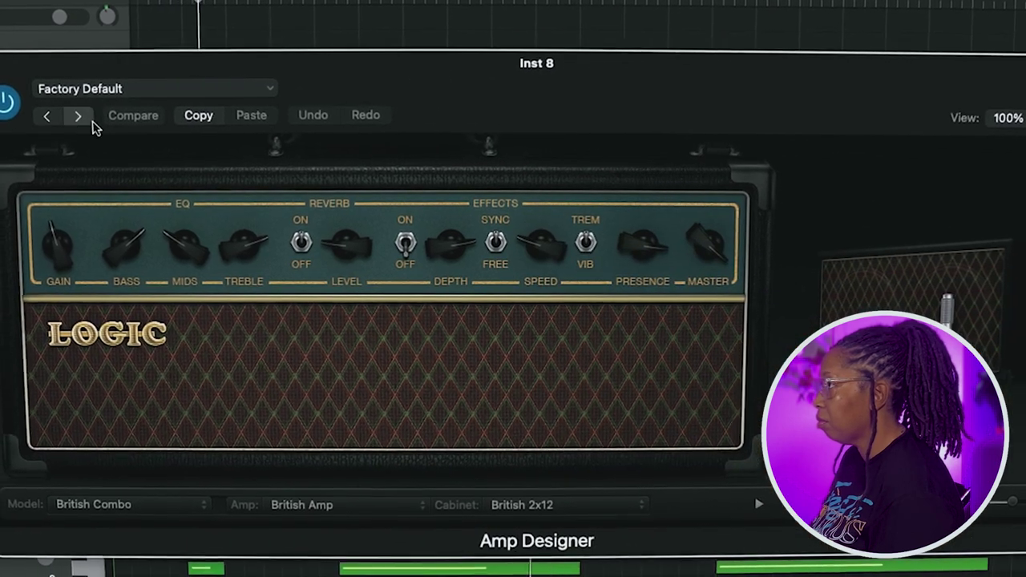
click(78, 116)
click(79, 119)
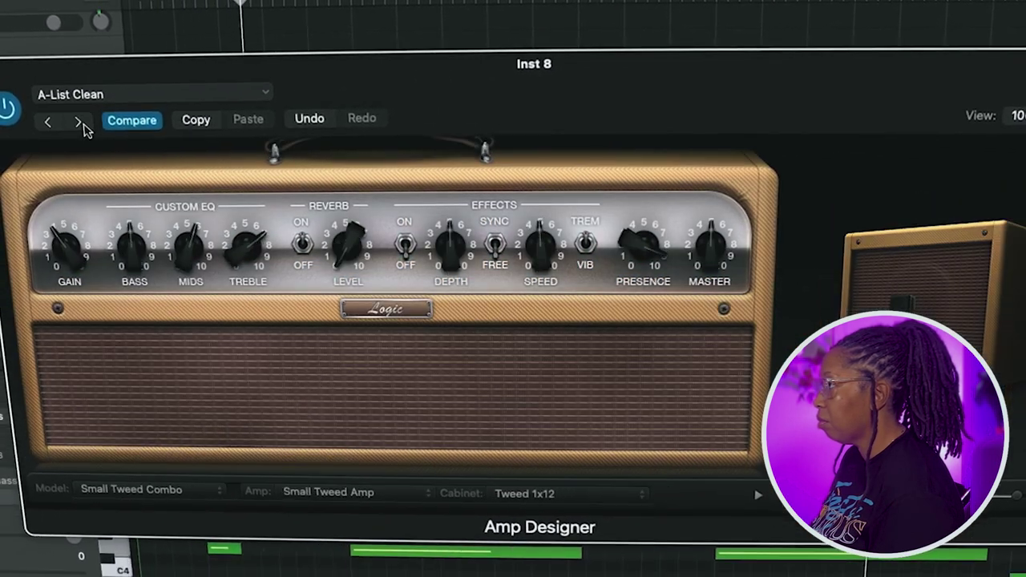
click(161, 101)
mouse_move(196, 434)
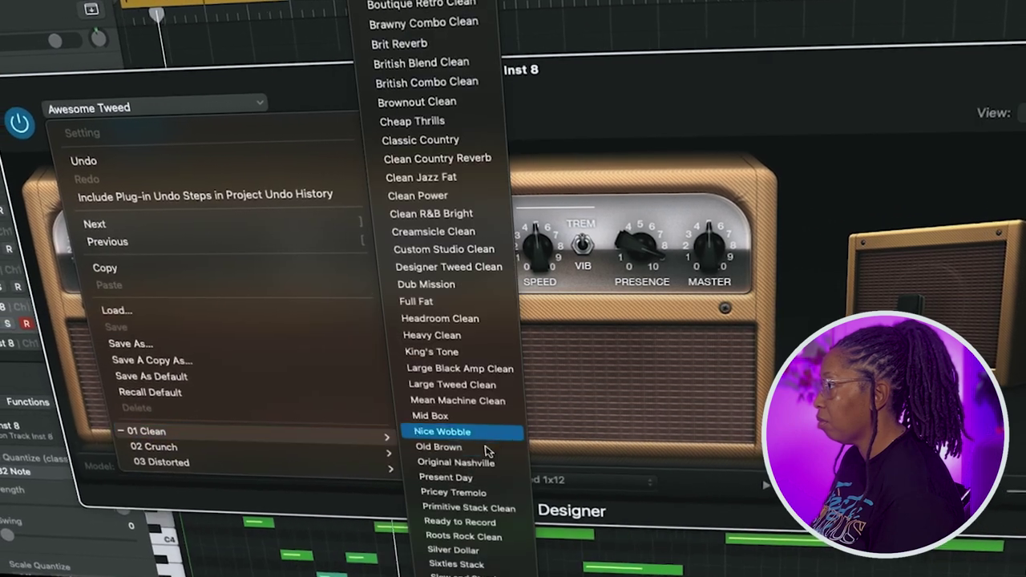
click(493, 504)
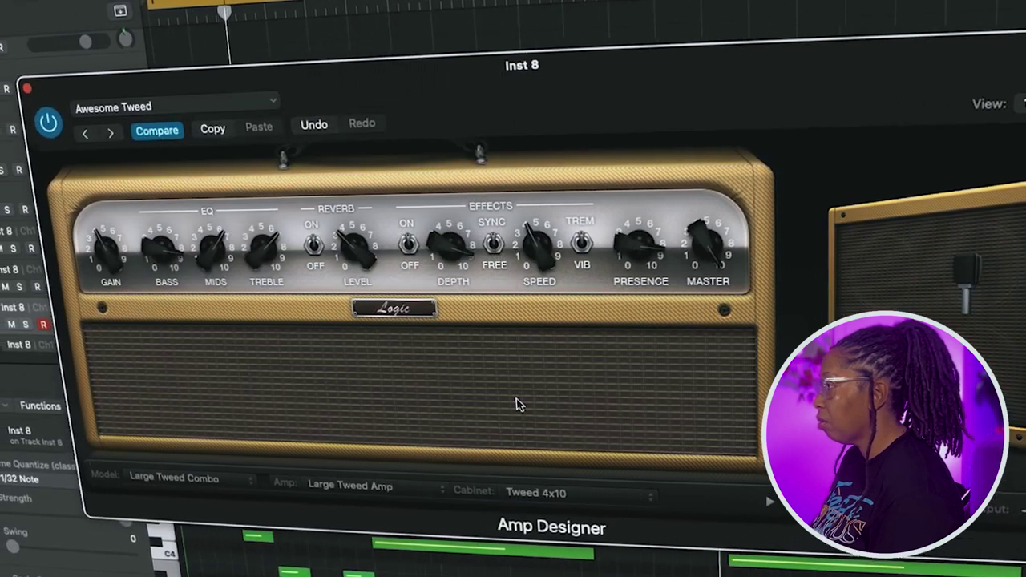
click(128, 136)
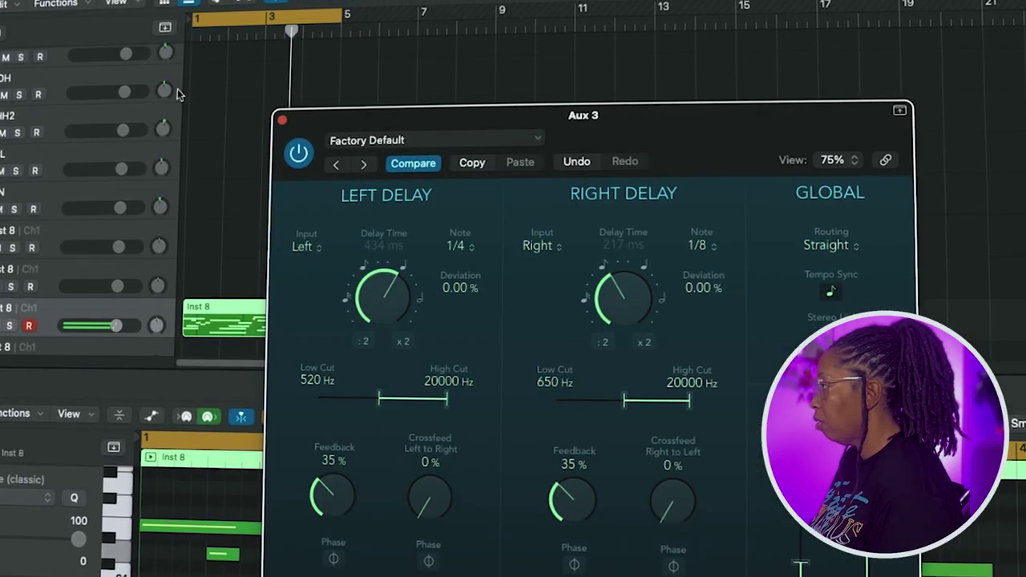
- Close the Aux 3 stereo delay window and return the playhead to the start
click(281, 120)
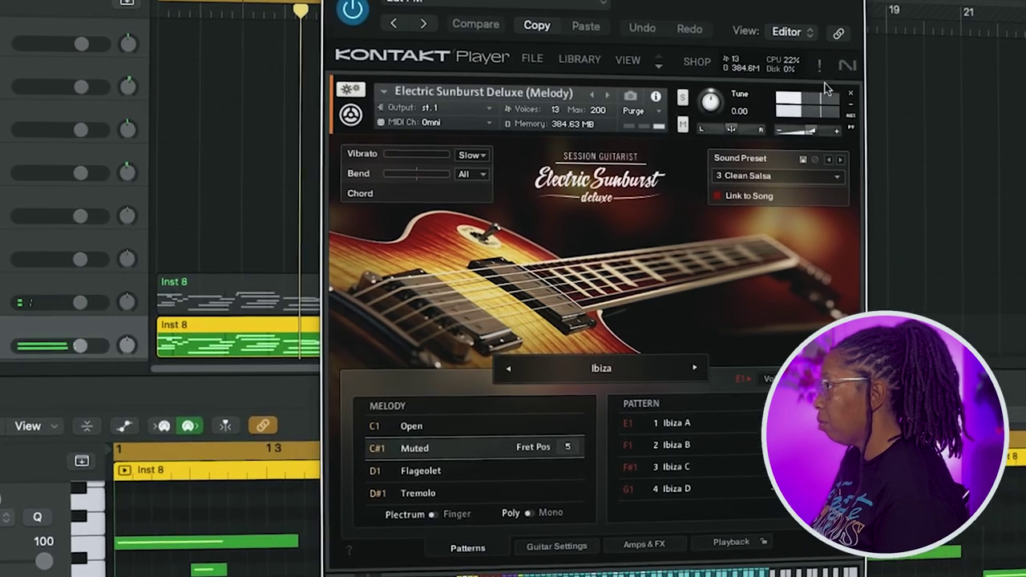
key(Return)
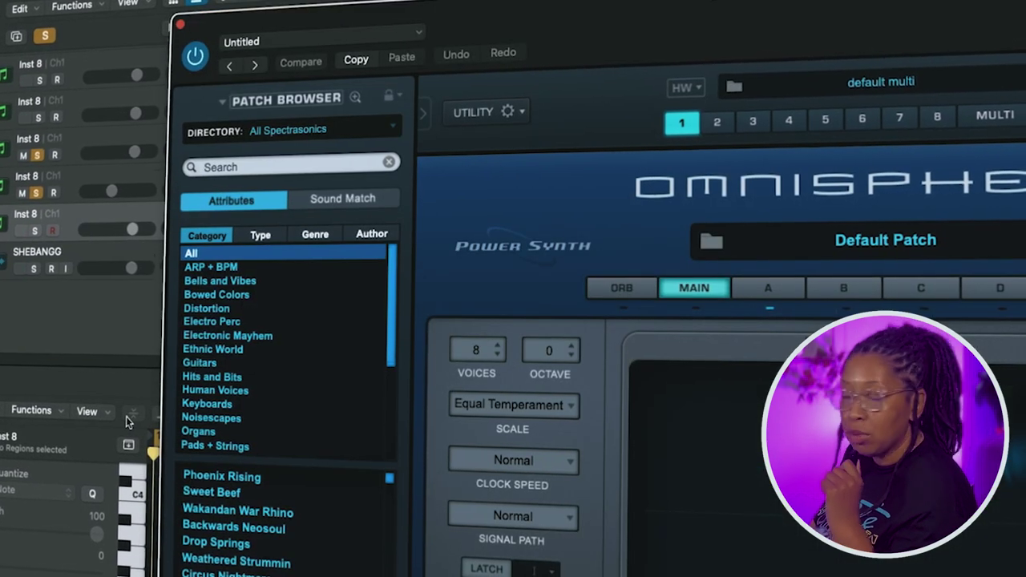
- Show Omnisphere's Pads + Strings patches and record a four-bar chord part on the armed Inst 8 track
click(211, 448)
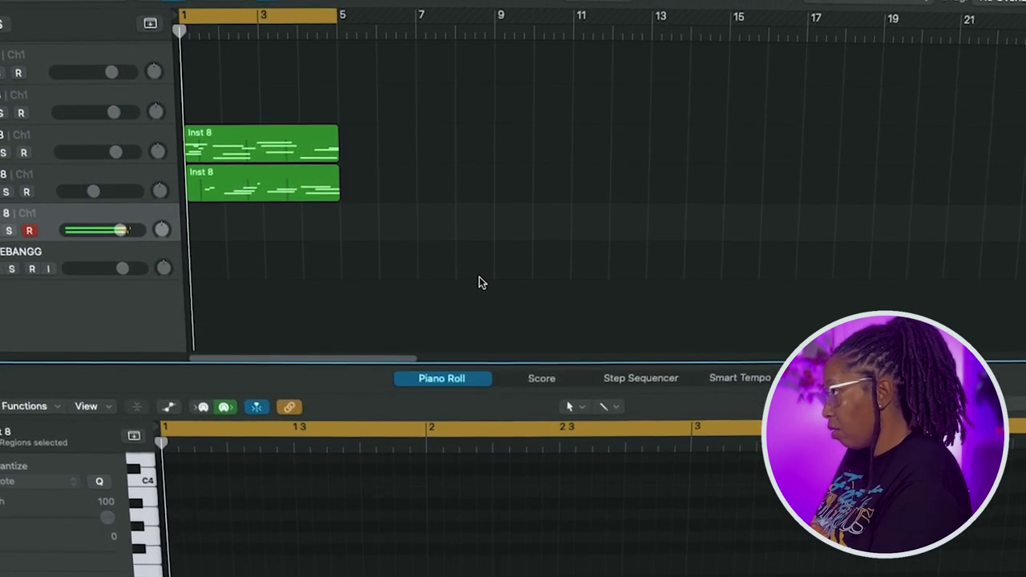
key(r)
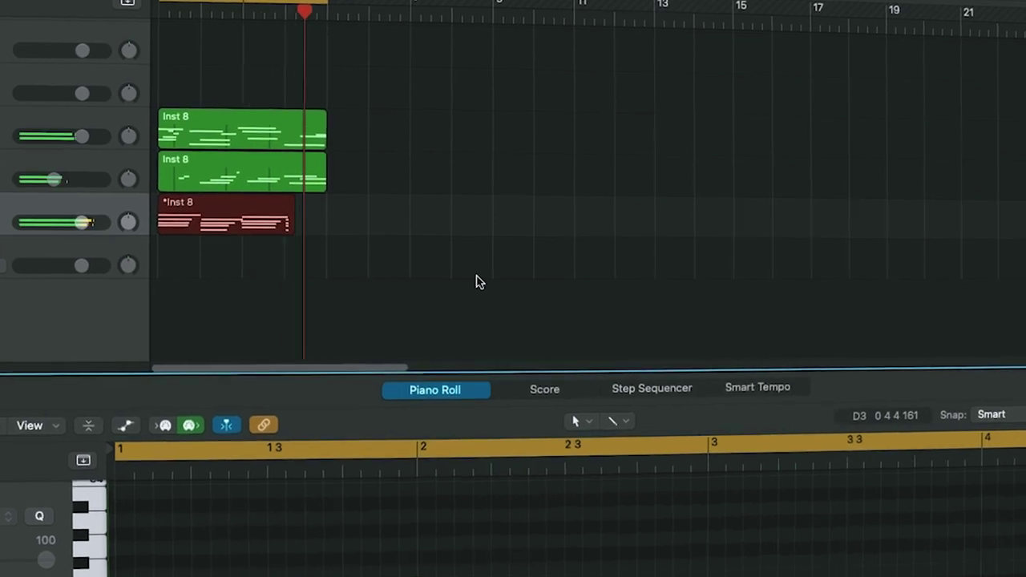
key(space)
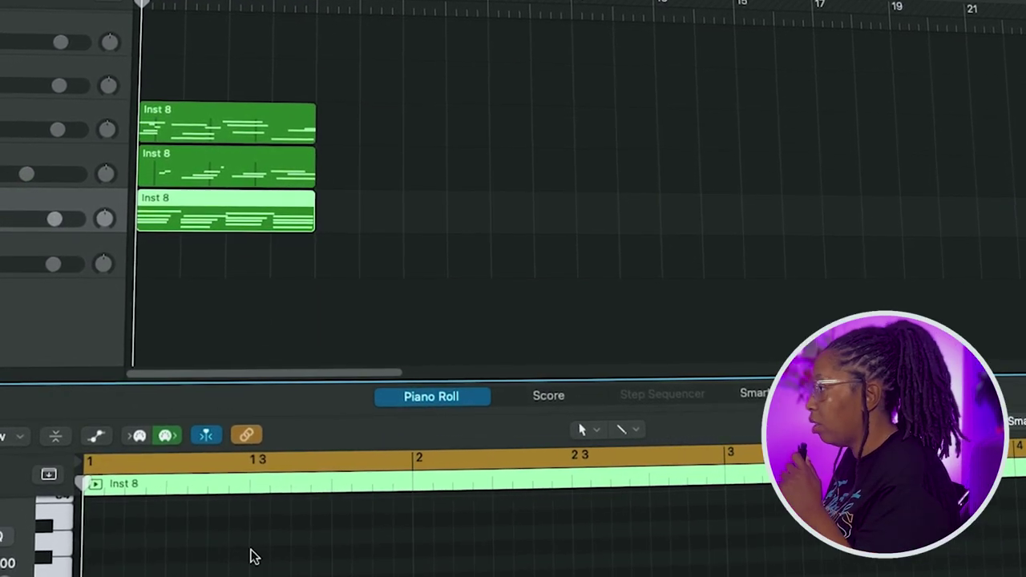
- Play the new Inst 8 part and enable its EQ's low cut, raising the cutoff to about 100 Hz
key(space)
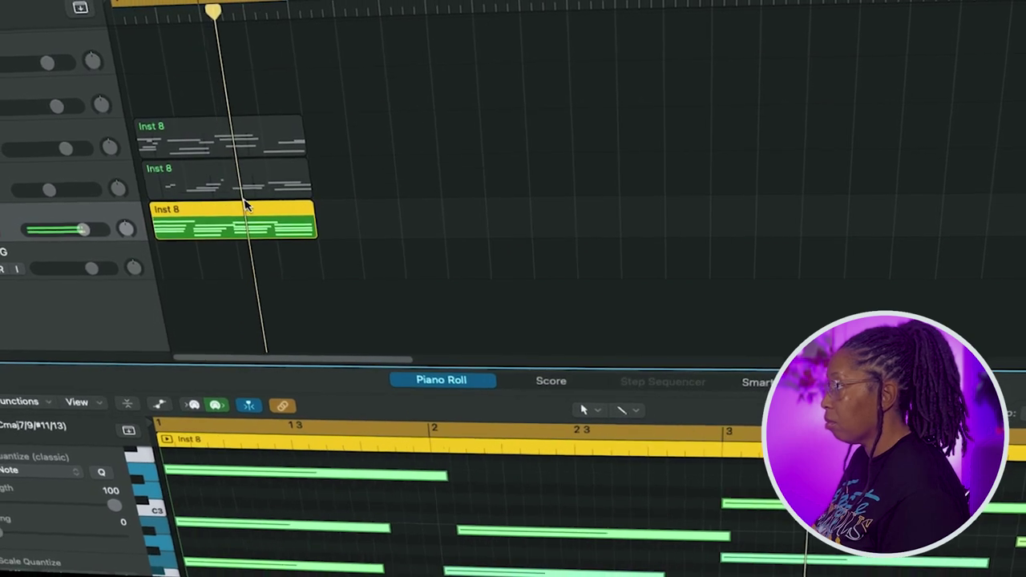
click(1, 240)
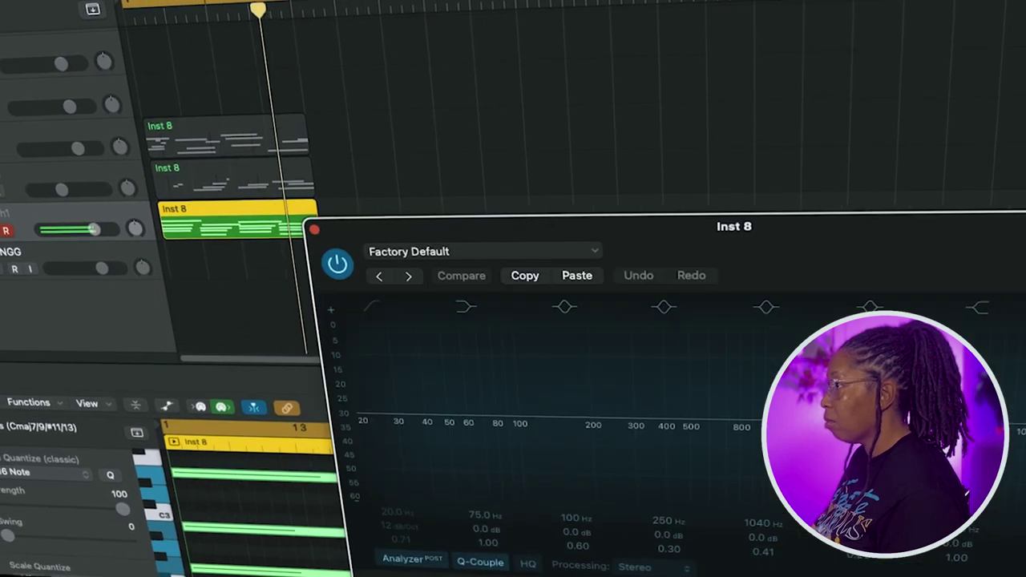
click(373, 313)
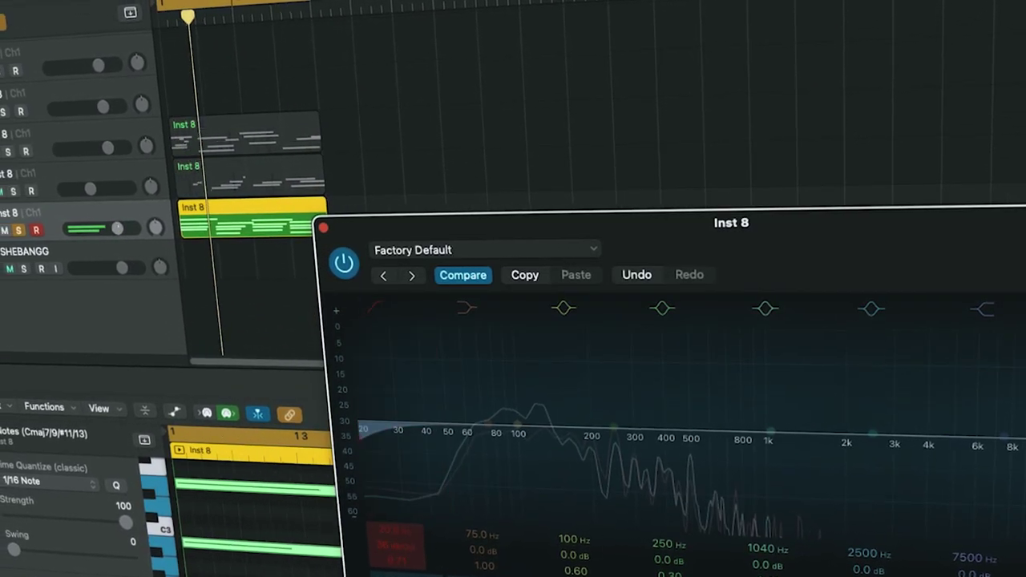
drag(380, 530, 380, 449)
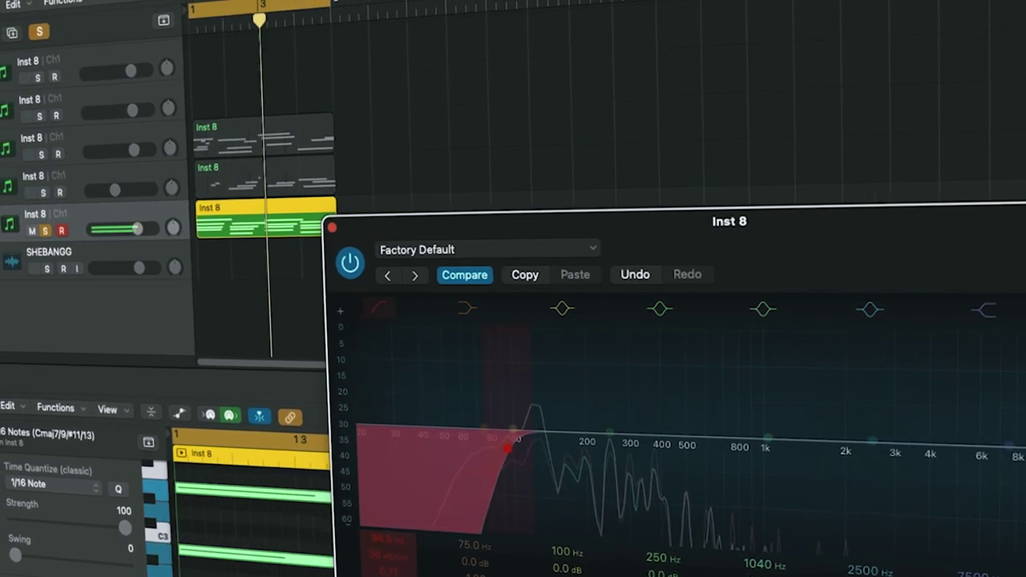
drag(530, 451, 543, 451)
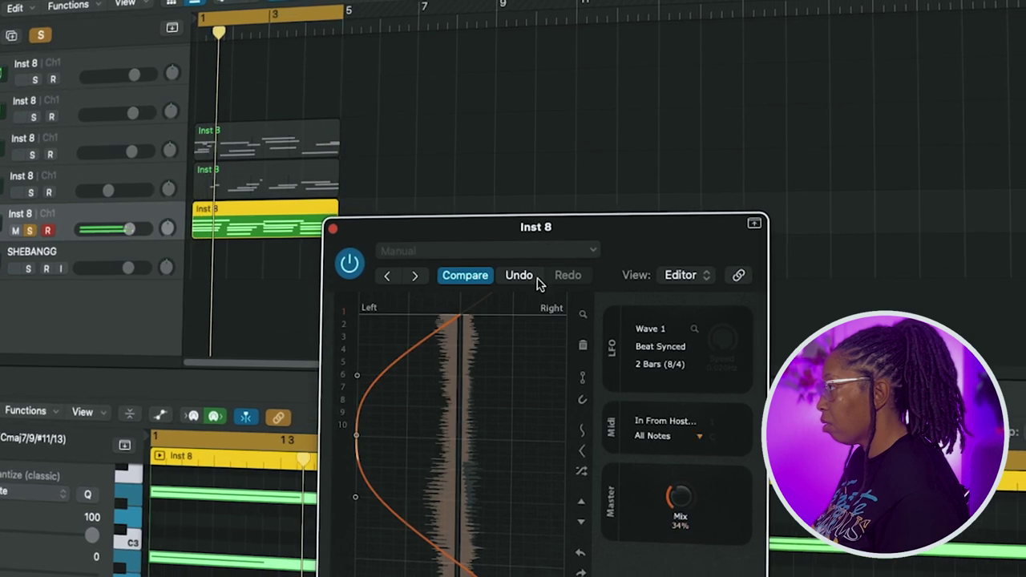
- Close the open effect windows on the Inst 8 track
click(331, 229)
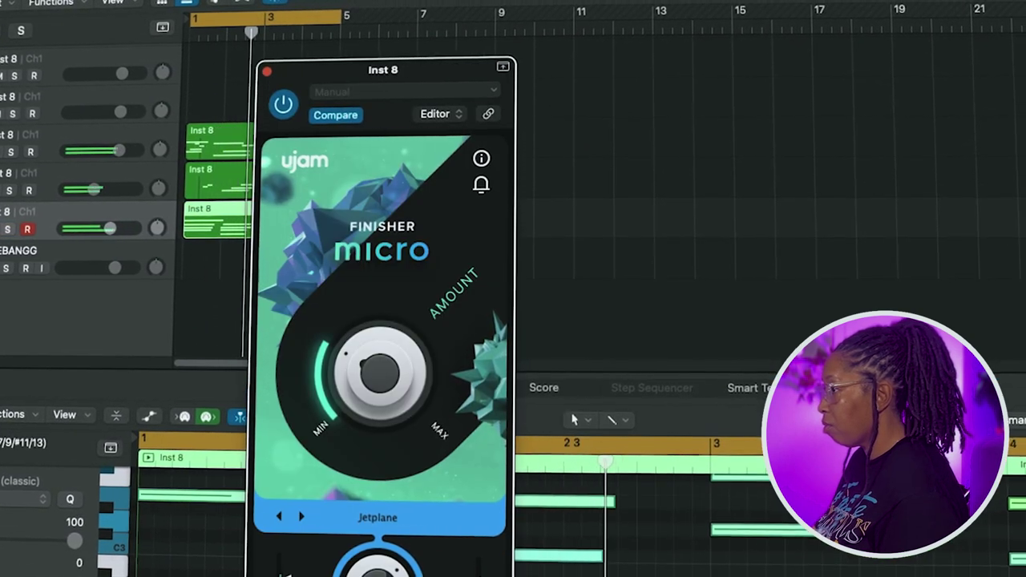
click(280, 29)
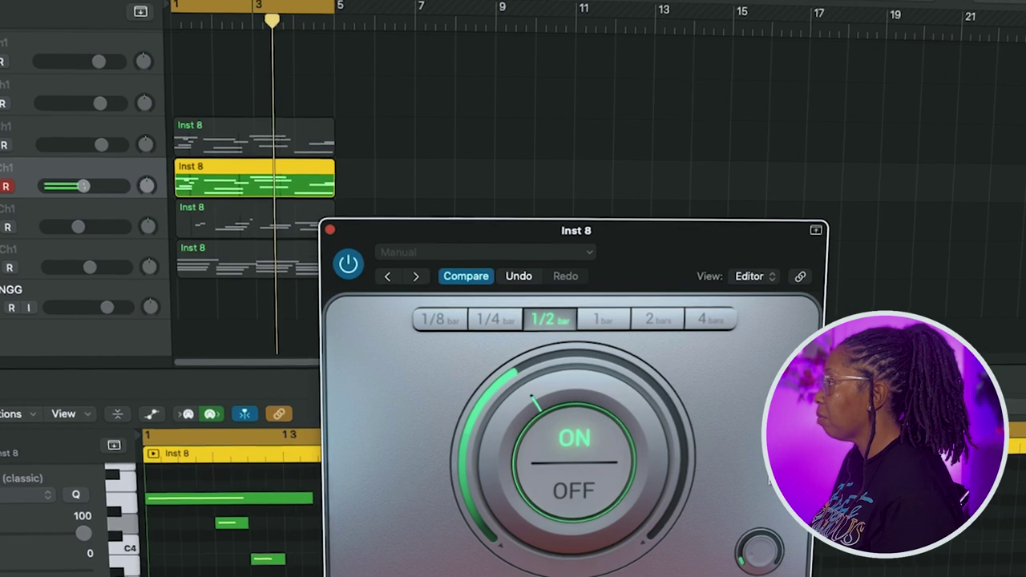
- Set the half-time effect on the Inst 8 track to 1 bar, unsolo the track and close the effect's window
click(605, 320)
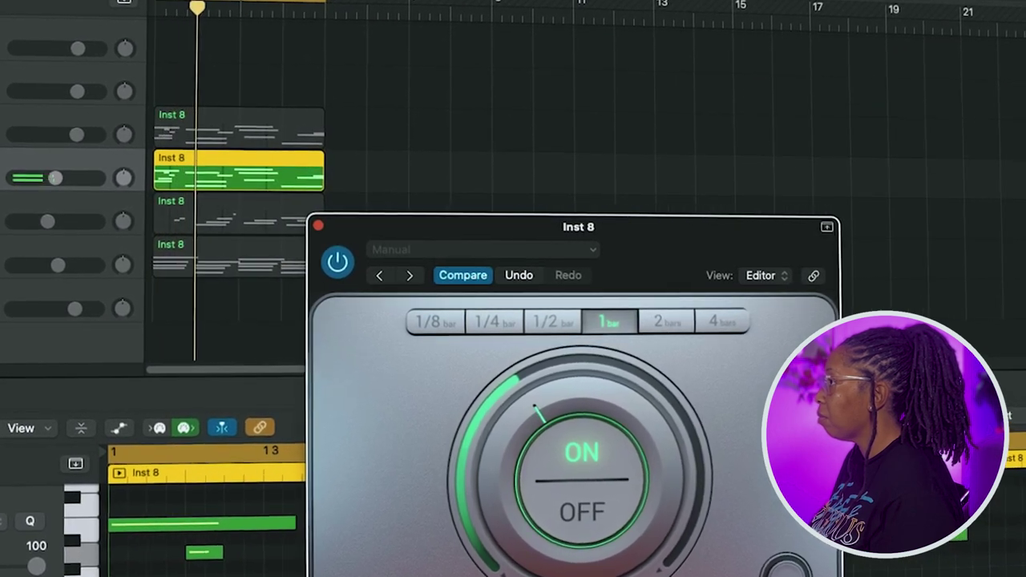
key(s)
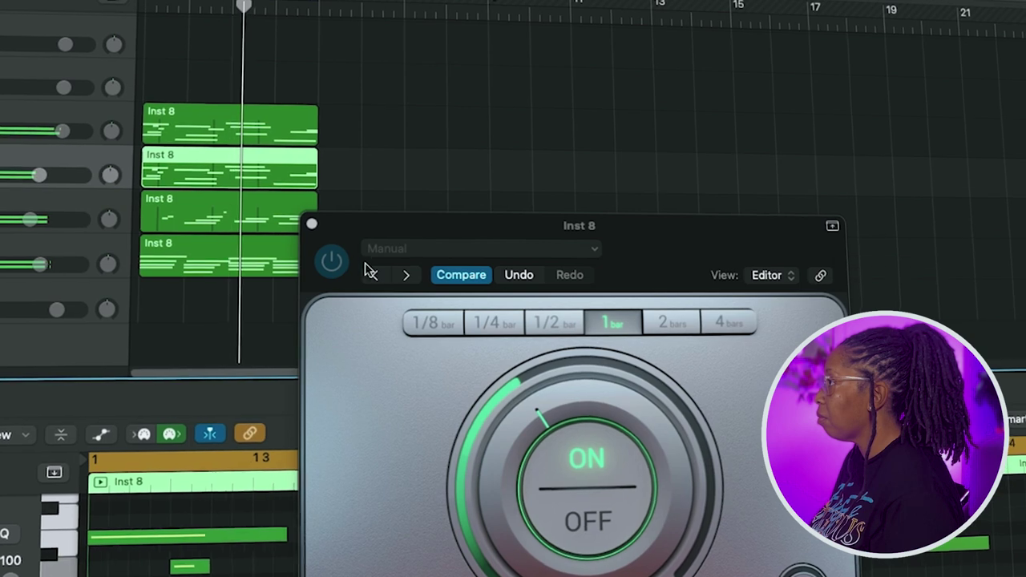
key(super+w)
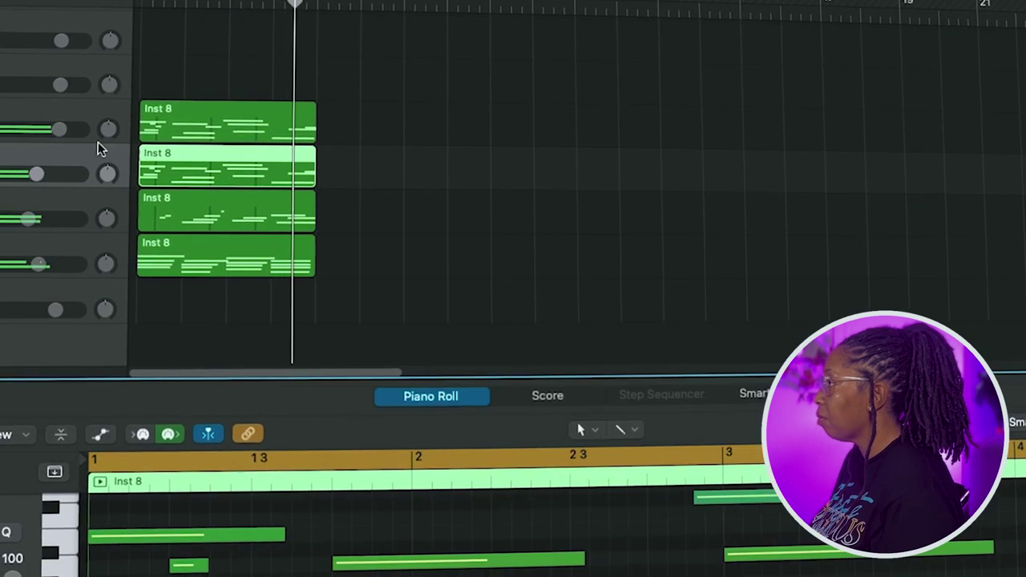
- Open the preset list of the multi-tap delay on the Inst 8 melody track
key(Up)
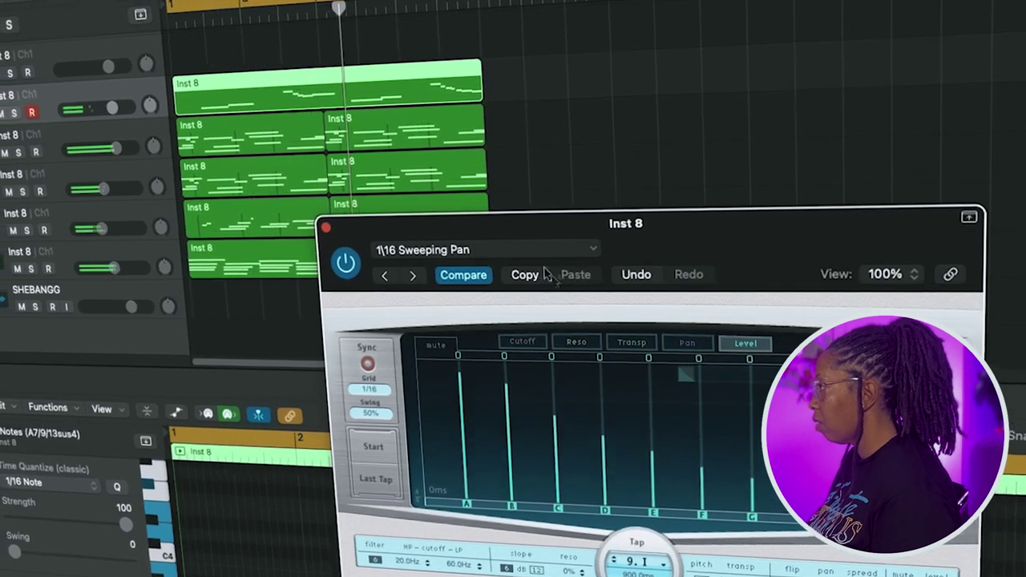
click(501, 250)
mouse_move(497, 574)
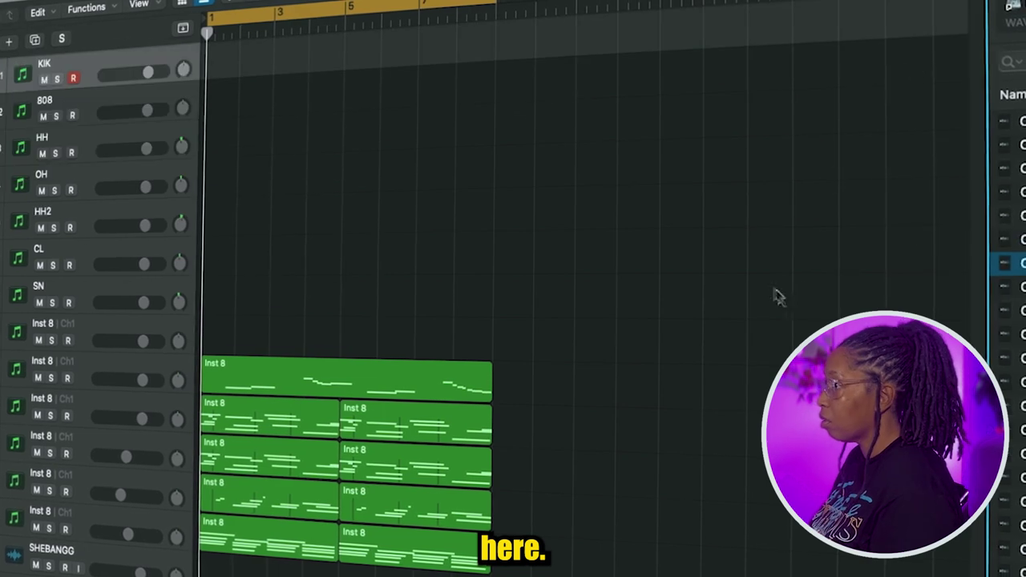
- Close the KIK track's sampler window and audition the Cymatics samples one after another in the file browser
key(v)
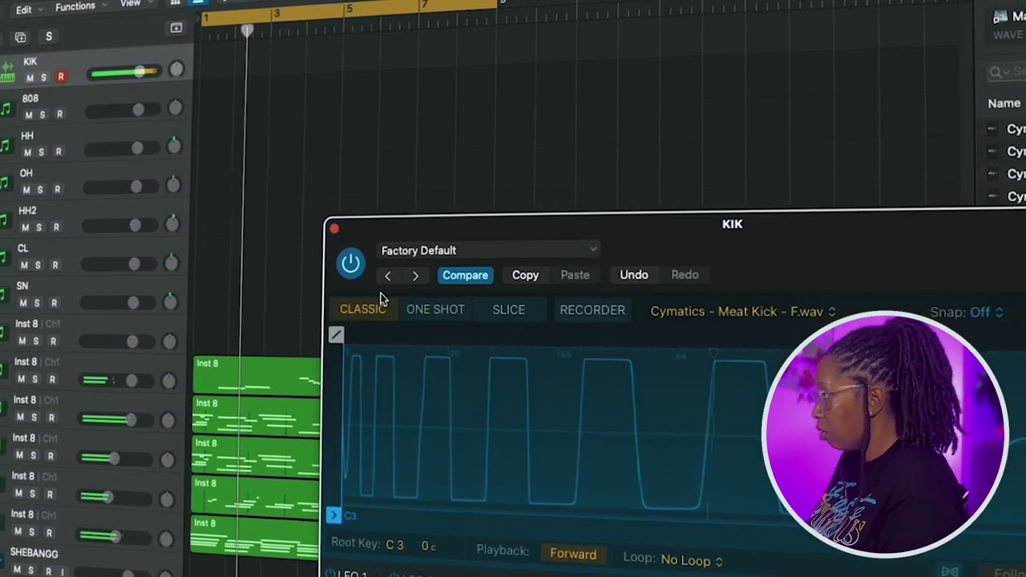
click(333, 230)
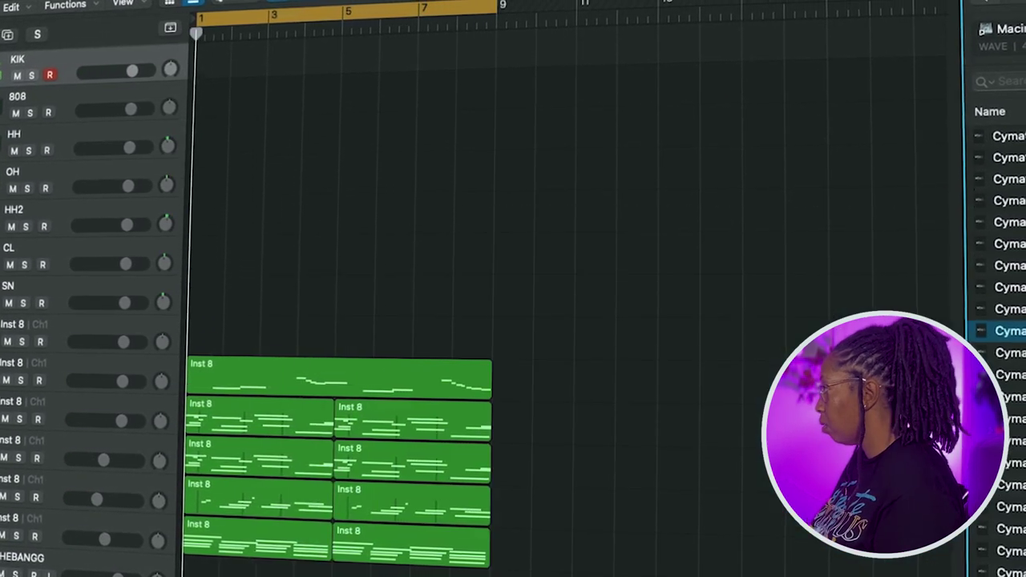
double_click(1023, 143)
key(Down)
key(Down)
key(Down)
key(Down)
key(Down)
key(Down)
key(Down)
key(Down)
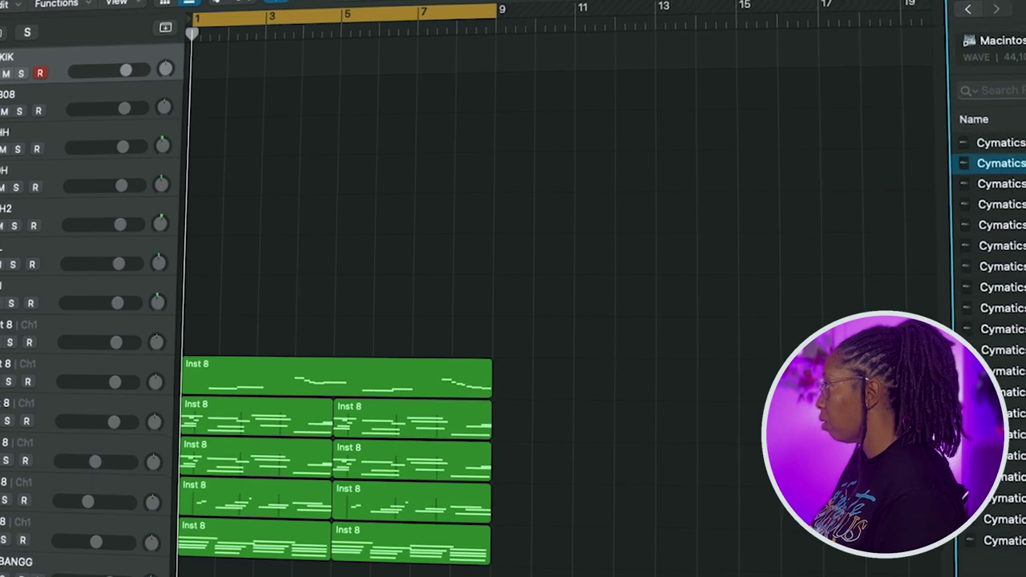
key(Down)
key(Down)
key(Down)
key(Down)
key(Down)
key(Down)
key(Down)
key(Down)
key(Down)
key(Down)
key(Down)
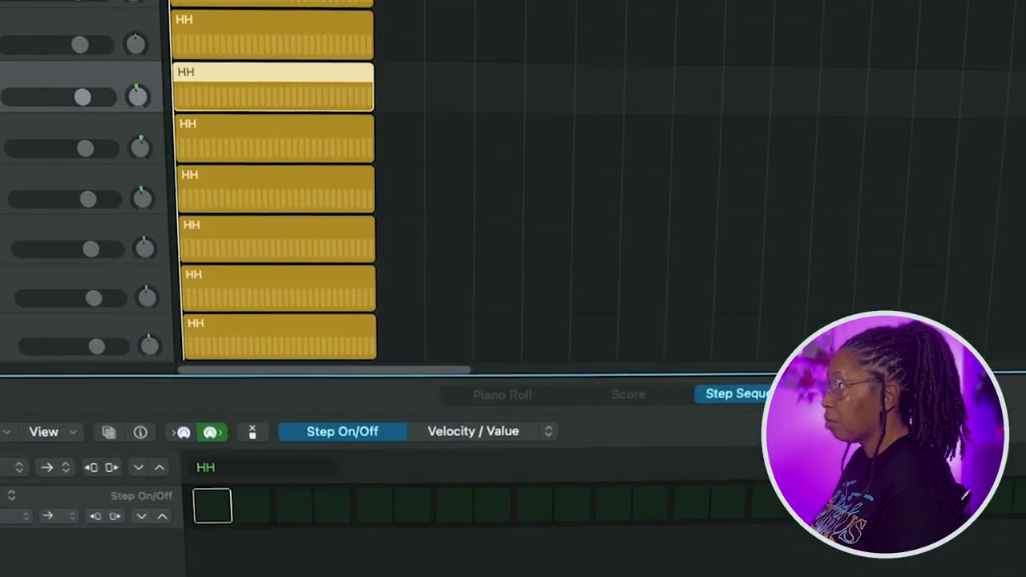
- Turn on the steps across the HH track's pattern and switch off single steps to leave gaps
click(225, 512)
mouse_move(212, 525)
mouse_down()
mouse_move(414, 506)
mouse_move(882, 517)
mouse_up()
click(493, 529)
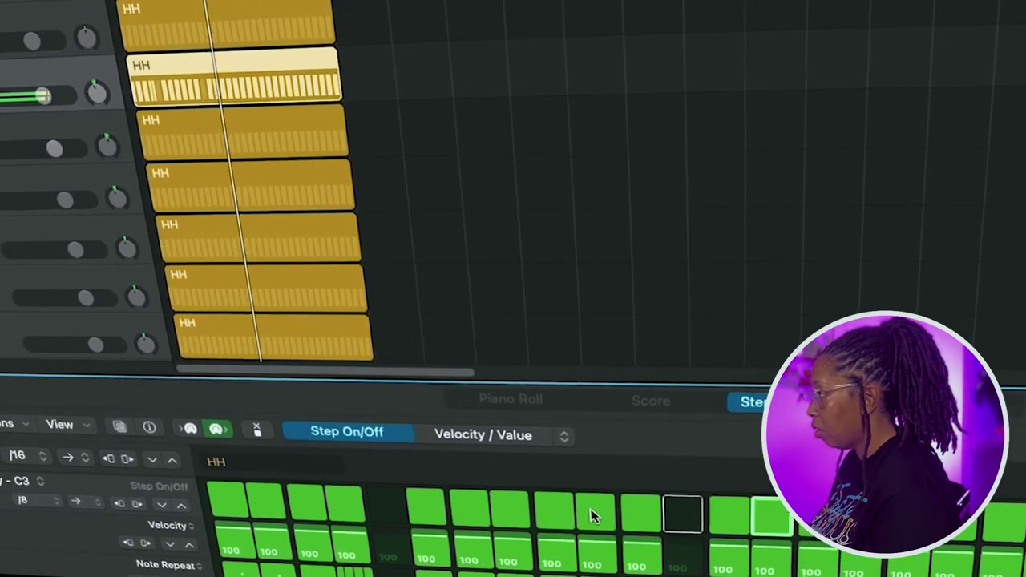
click(593, 513)
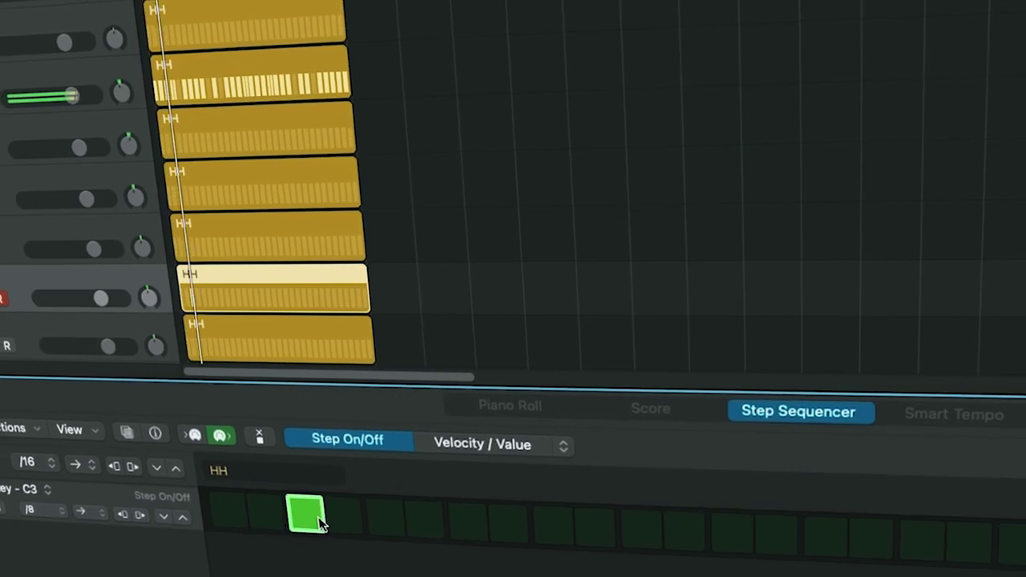
- Move the single hit in the second-lowest drum track's pattern from the third step through the fourth to the fifth
click(305, 520)
click(341, 521)
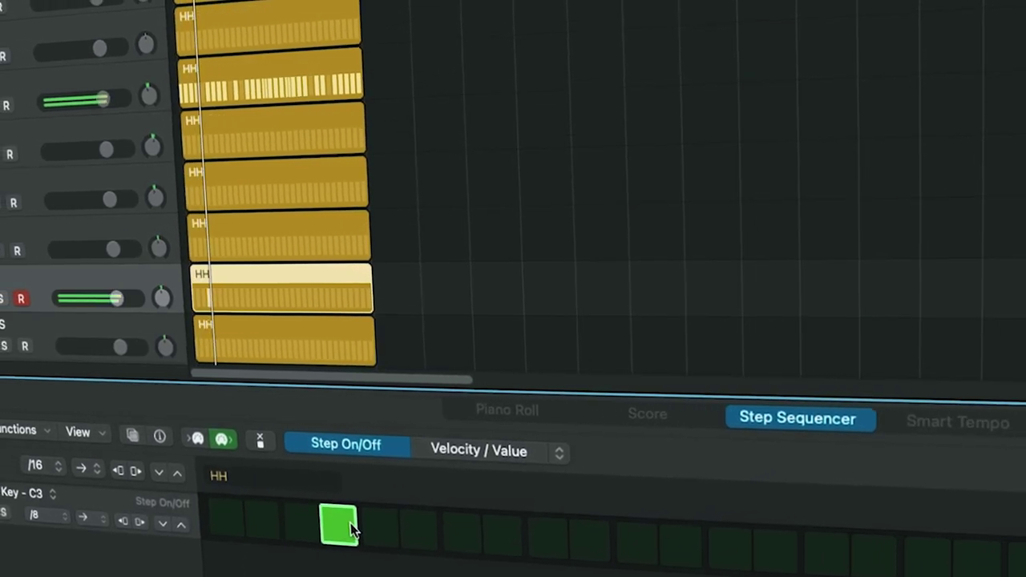
click(340, 522)
click(381, 526)
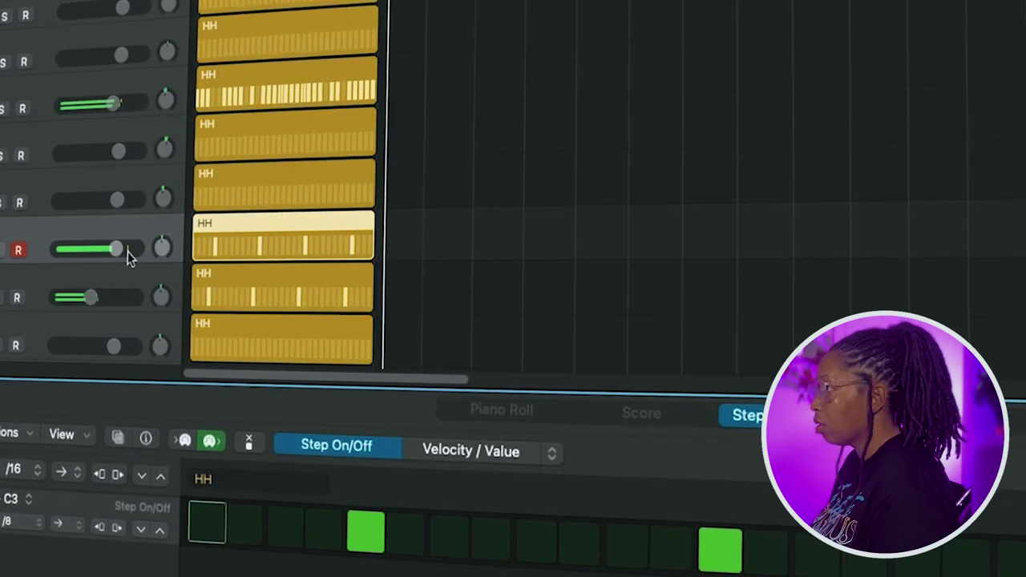
- Delete the empty pattern region on the third-lowest visible drum row's upper neighbour and copy the programmed region below into its place
click(223, 186)
key(Delete)
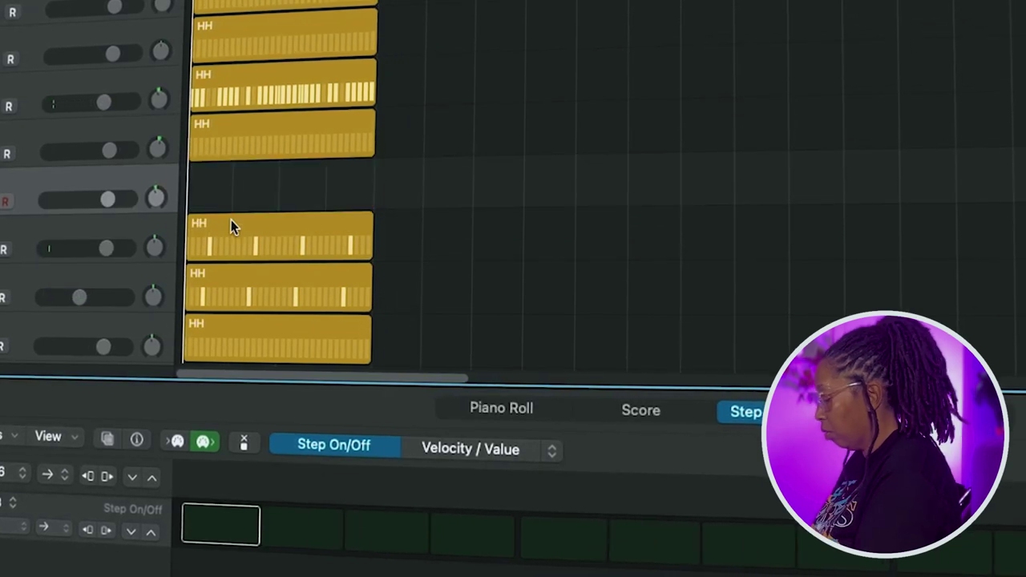
click(246, 215)
drag(246, 214, 252, 194)
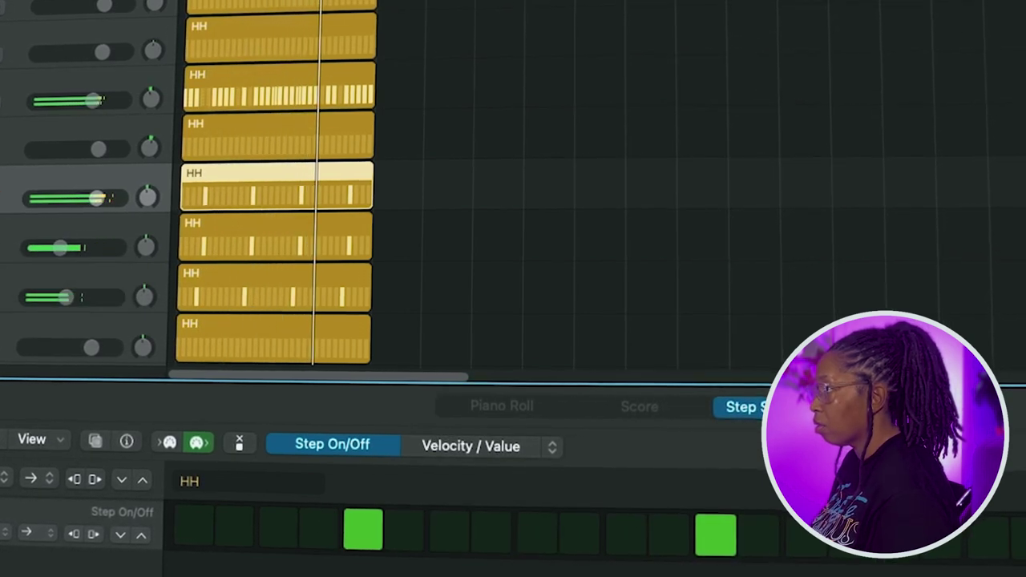
- Select the pattern on the lowest drum track
key(Down)
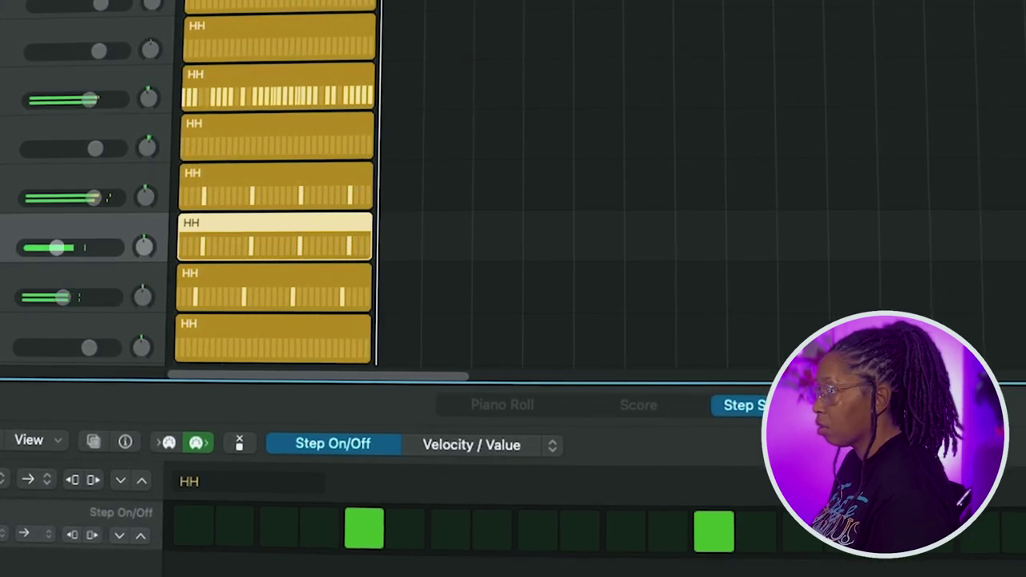
key(Down)
key(Down)
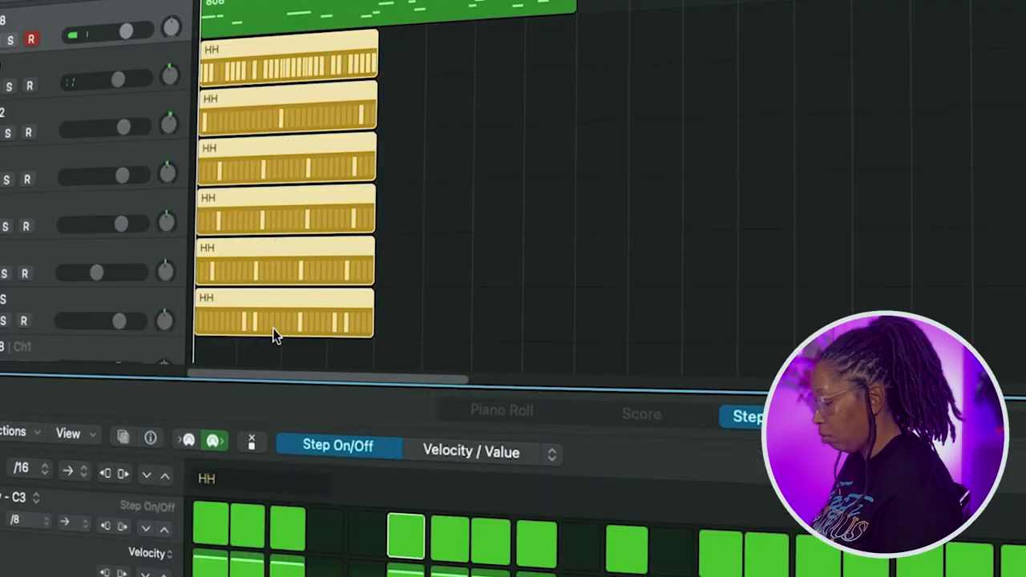
- Repeat the six selected drum patterns once to match the 808 region's length, and select the pattern above the 808
key(super+r)
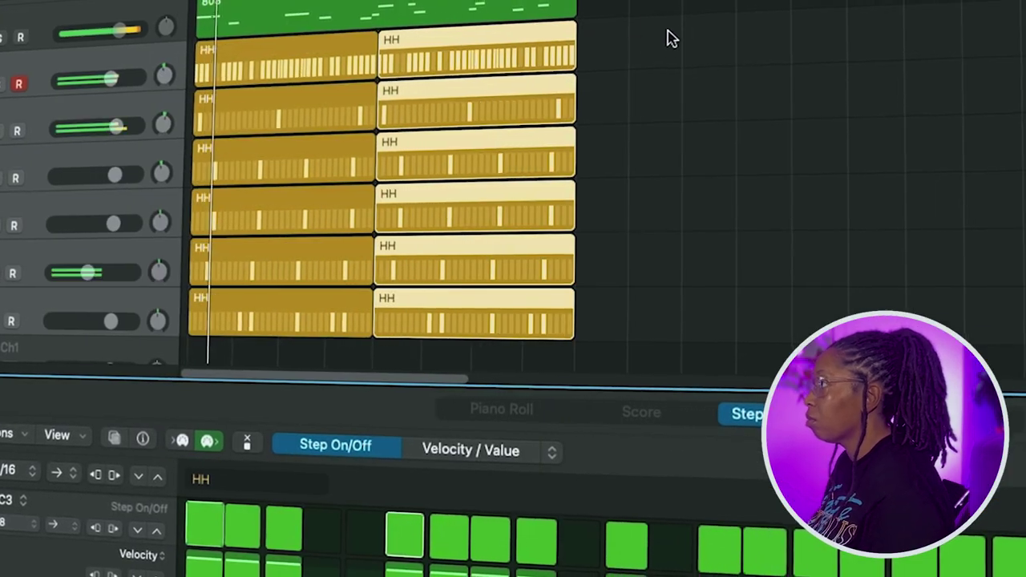
scroll(289, 8, up, 1)
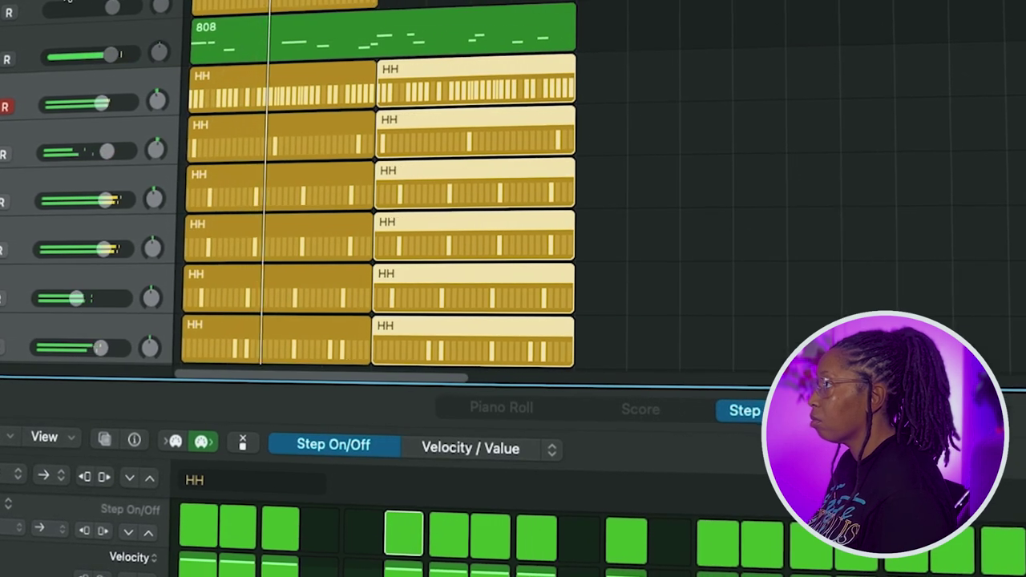
click(309, 3)
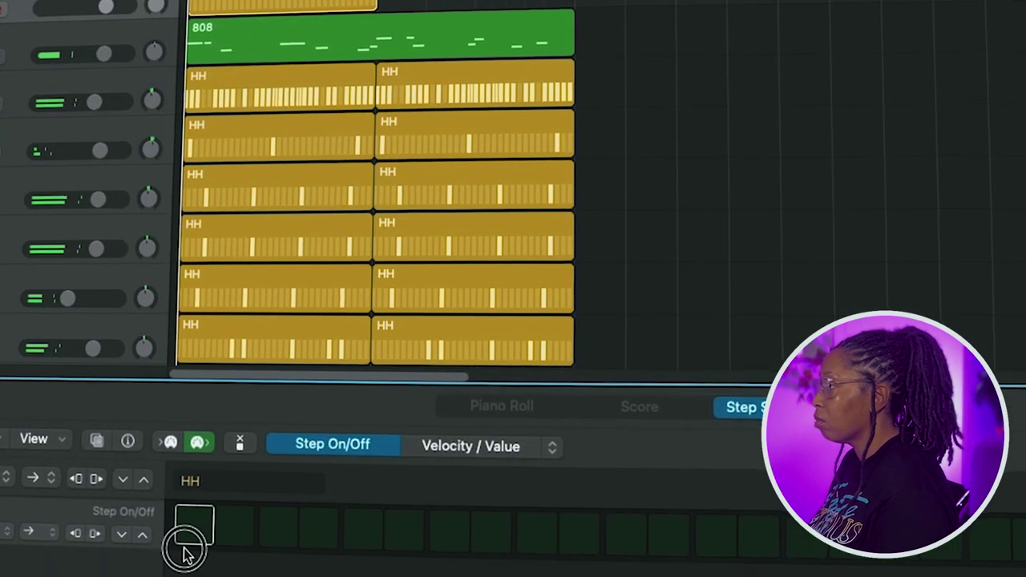